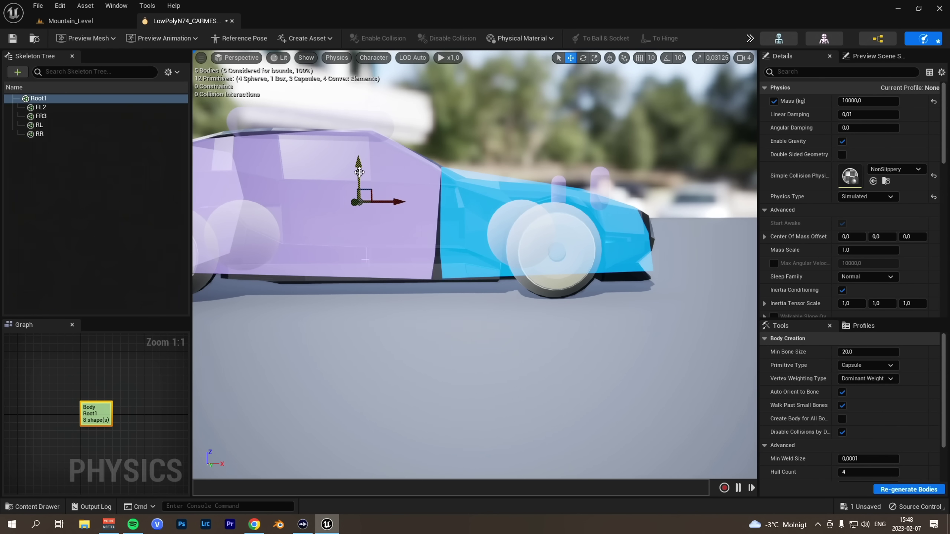
# - Orbit the Physics Asset viewport to inspect the car's physics bodies
pyautogui.moveTo(359, 172); pyautogui.dragTo(253, 183, button='middle')
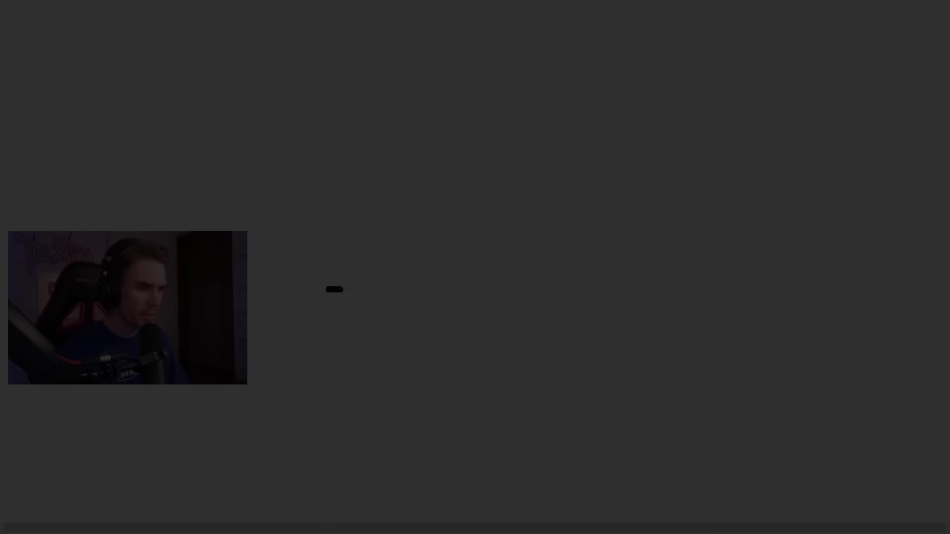
# - Sketch a freehand line tracing the curved race track
pyautogui.moveTo(344, 289); pyautogui.dragTo(410, 285)
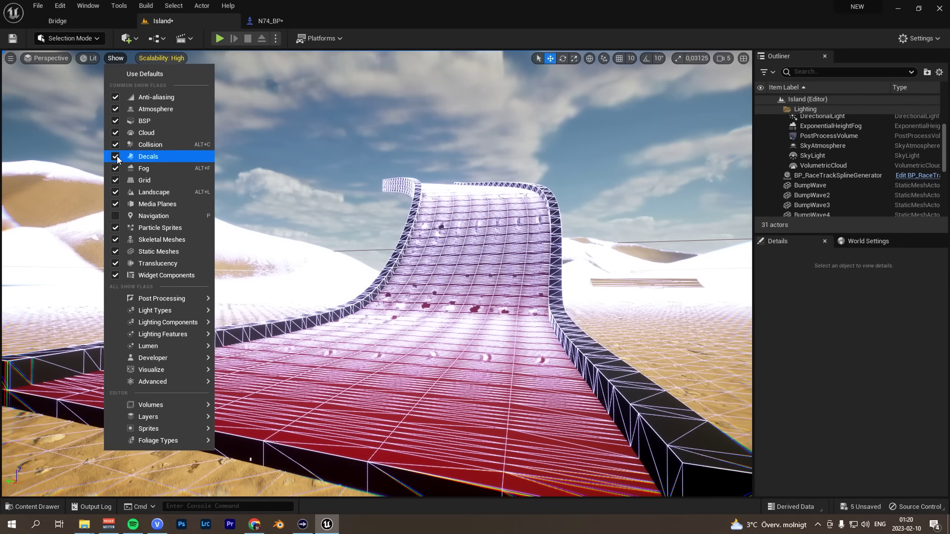
# - Start Play In Editor to drive the car onto the BumpWave ramp
pyautogui.click(220, 38)
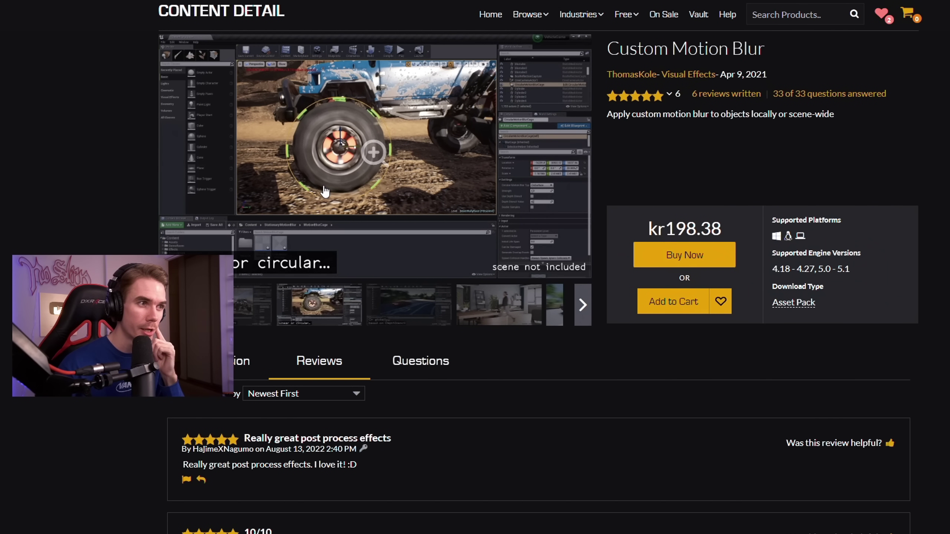
# - Enlarge the Custom Motion Blur product screenshot to full screen
pyautogui.click(373, 152)
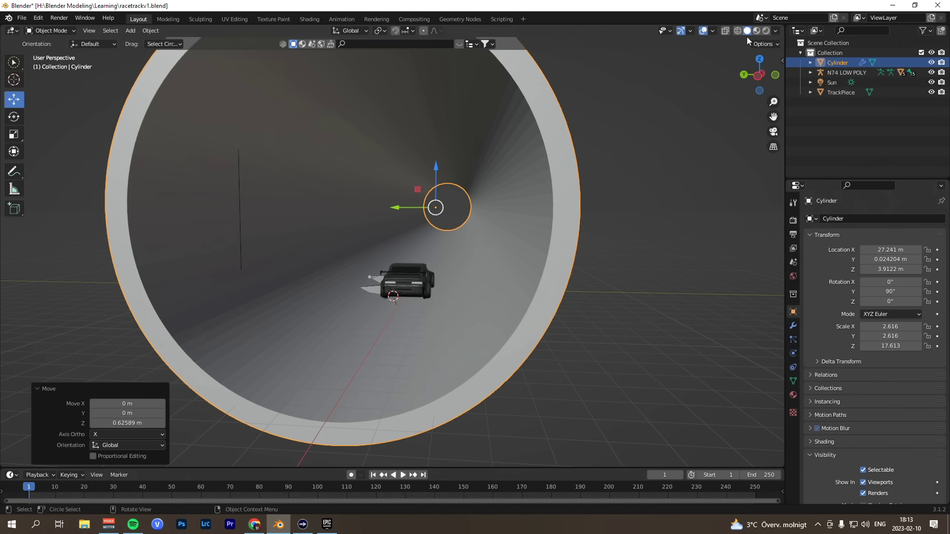
# - Switch to wireframe shading and bring the beach and curved track into view
pyautogui.click(740, 31)
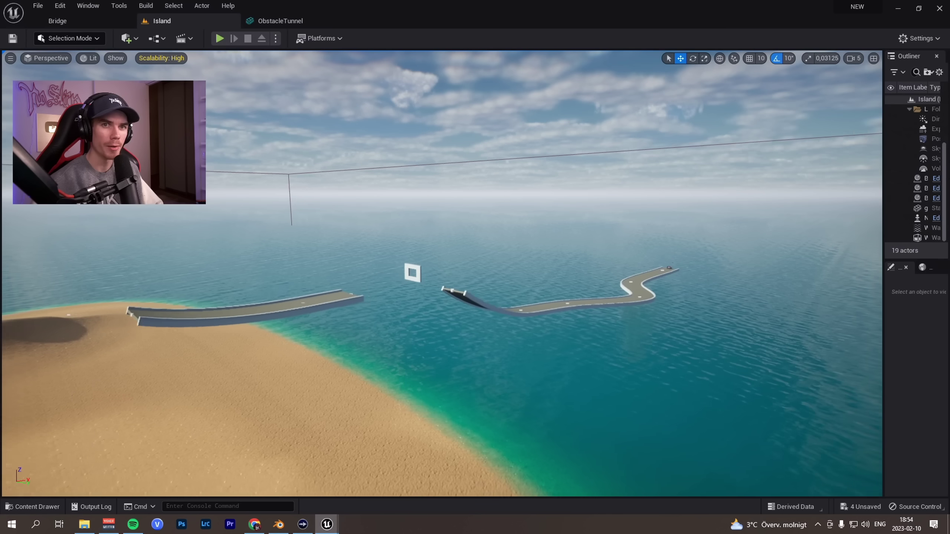
pyautogui.moveTo(360, 233); pyautogui.dragTo(340, 232, button='right')
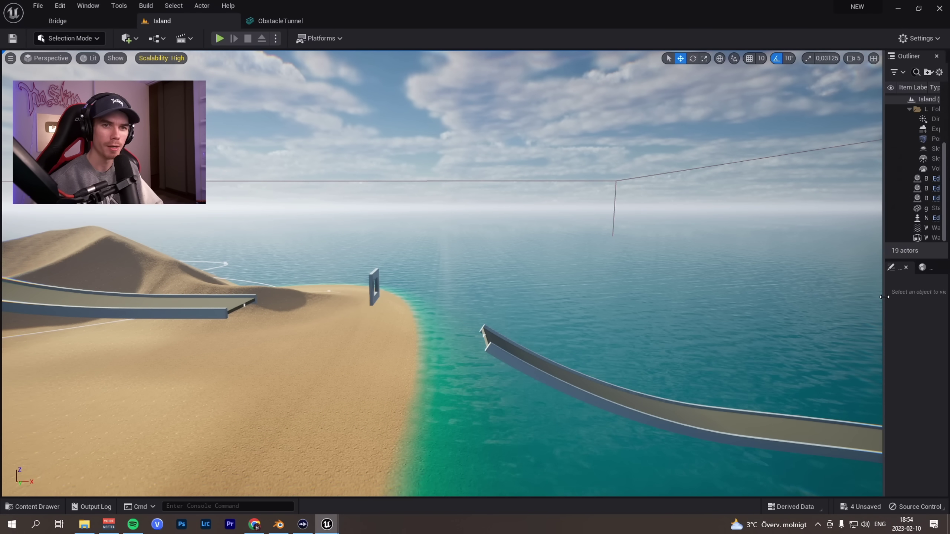
# - Widen the side panels and add a Rotating Movement component to ObstacleTunnel
pyautogui.moveTo(884, 297); pyautogui.dragTo(805, 299)
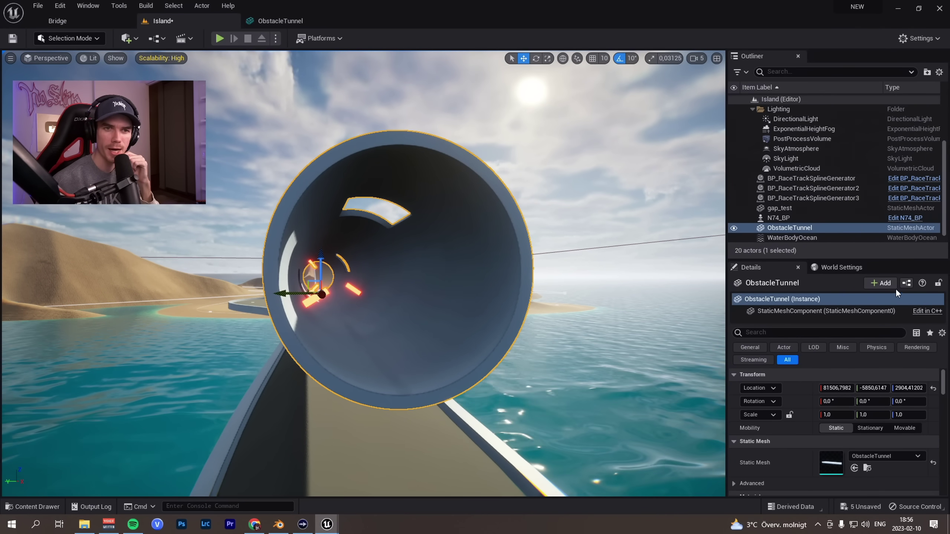
pyautogui.click(878, 283)
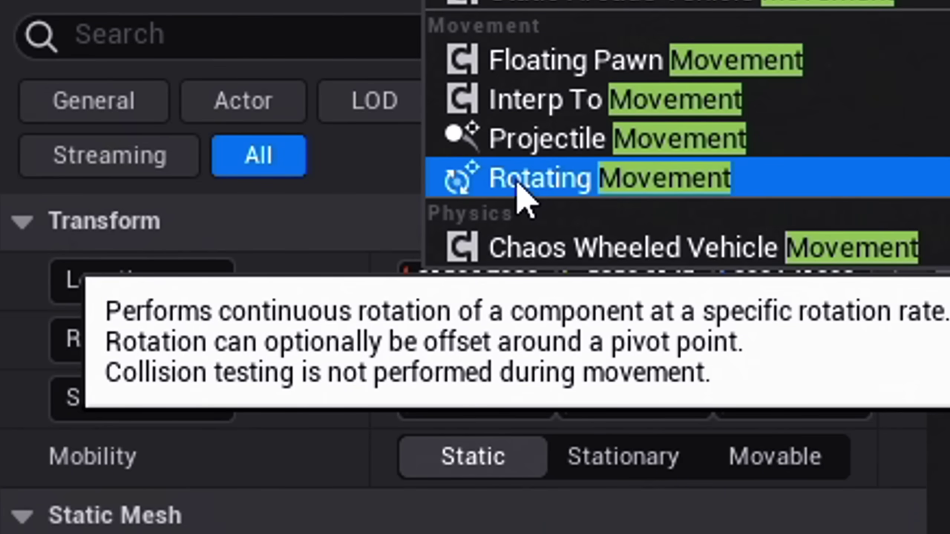
pyautogui.click(848, 368)
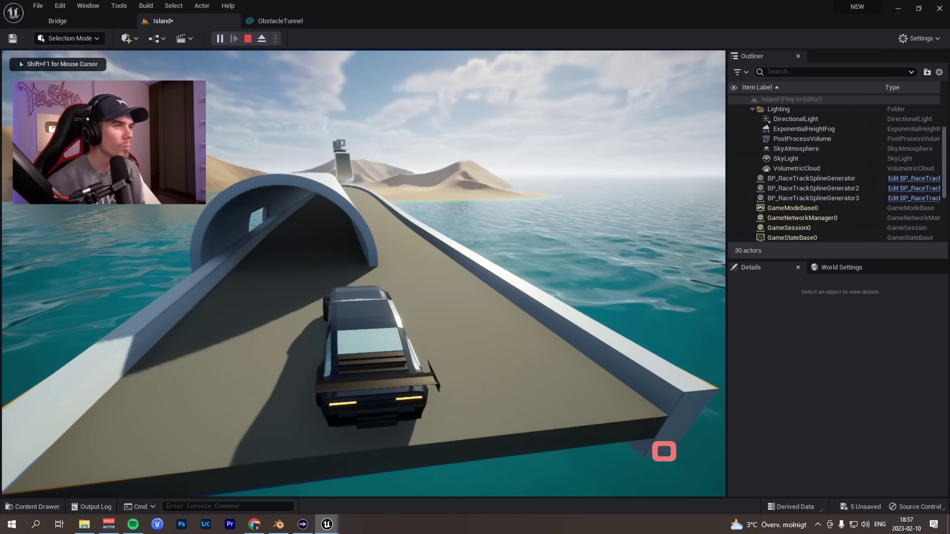
# - Playtest the spinning tunnel, then stop and focus the view on ObstacleTunnel
pyautogui.press('w')
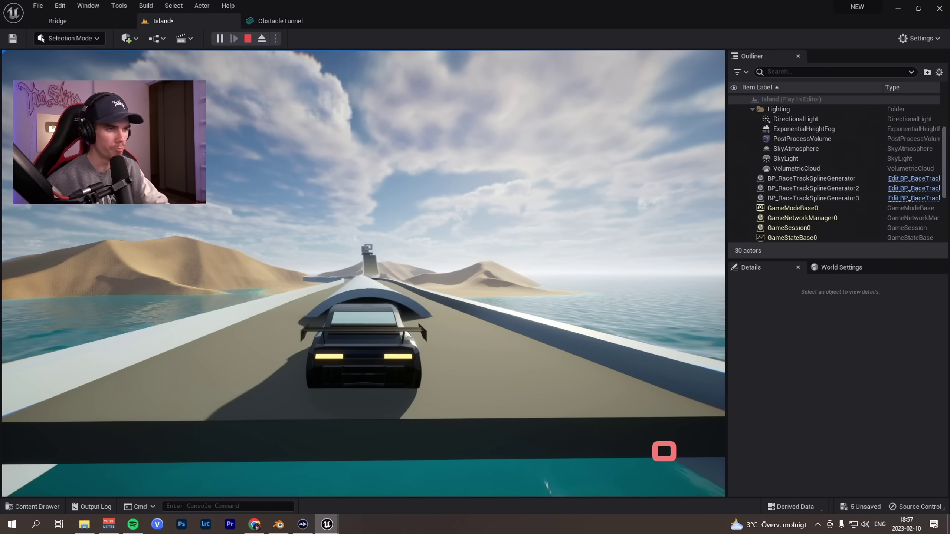
pyautogui.press('Escape')
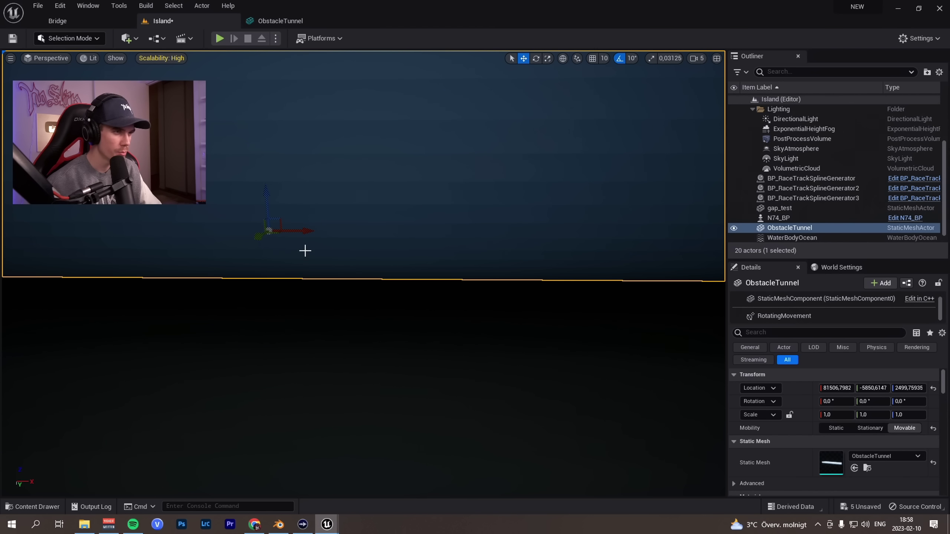
pyautogui.press('f')
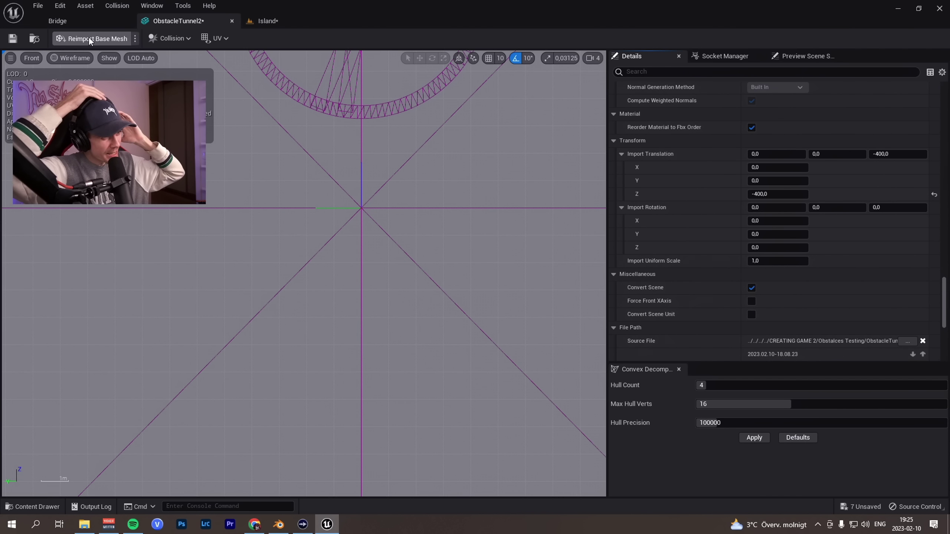
# - Reimport the ObstacleTunnel2 base mesh with Import Translation Z -390 and frame it in the level
pyautogui.click(92, 39)
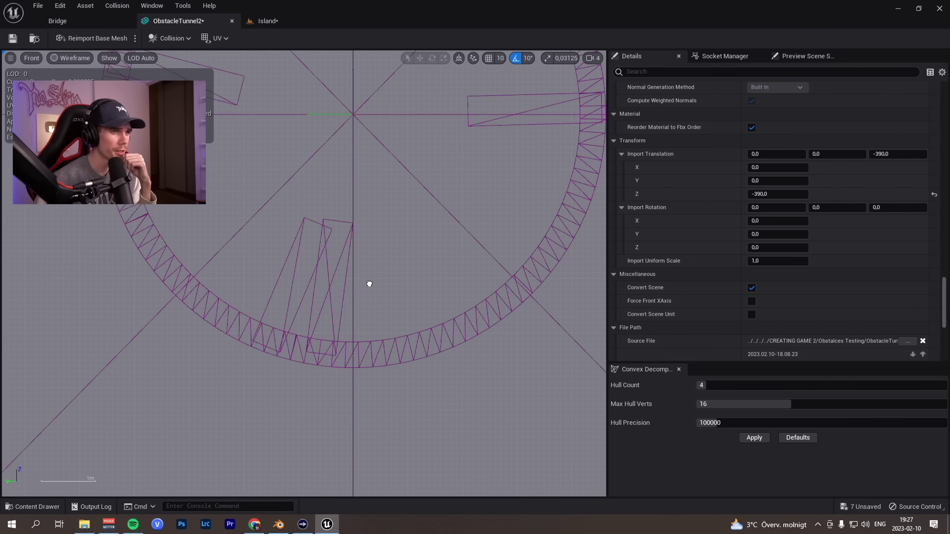
pyautogui.scroll(5, 367, 282)
pyautogui.scroll(-5, 374, 292)
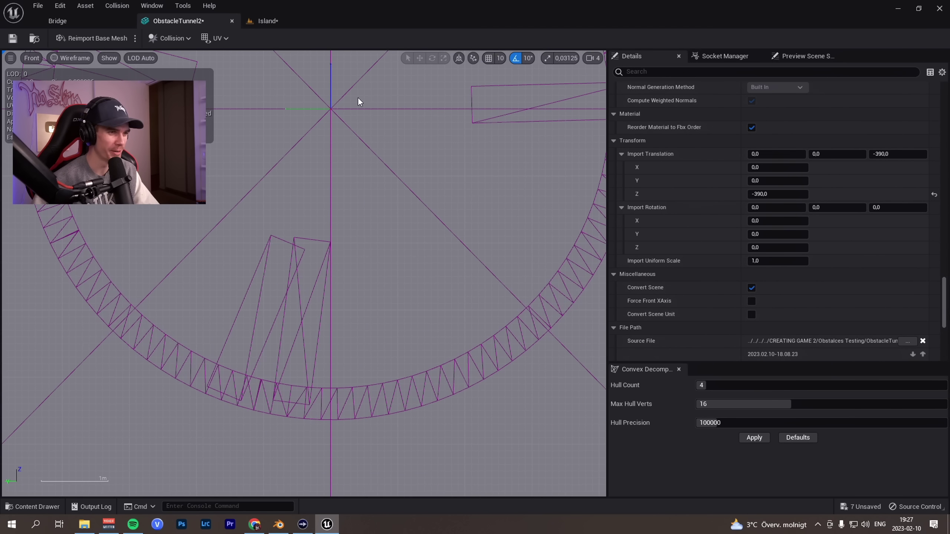
pyautogui.moveTo(358, 98); pyautogui.dragTo(383, 254, button='right')
pyautogui.scroll(2, 376, 262)
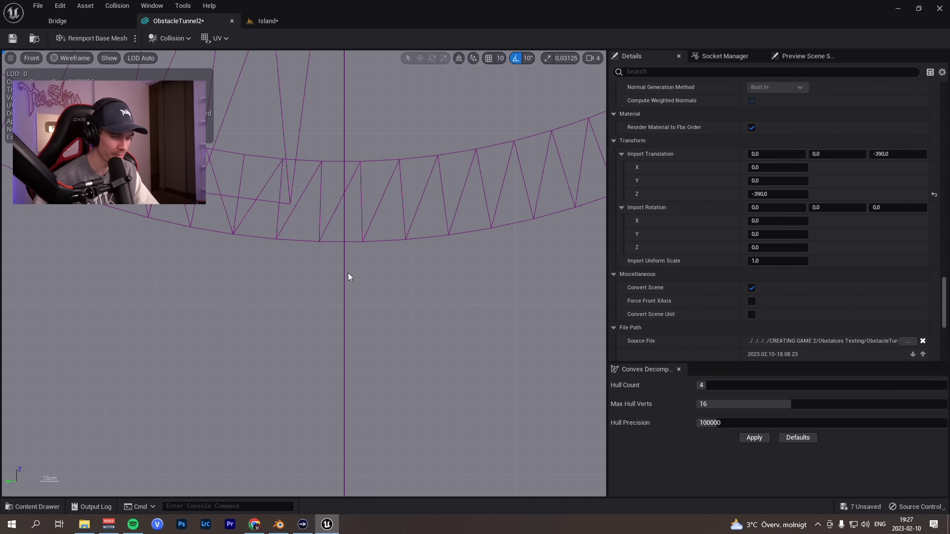
pyautogui.scroll(-4, 331, 184)
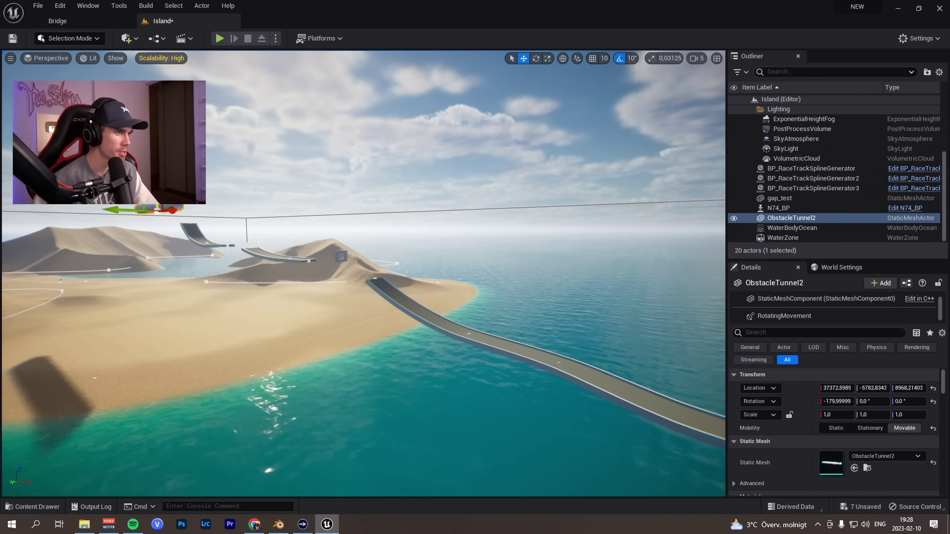
pyautogui.press('f')
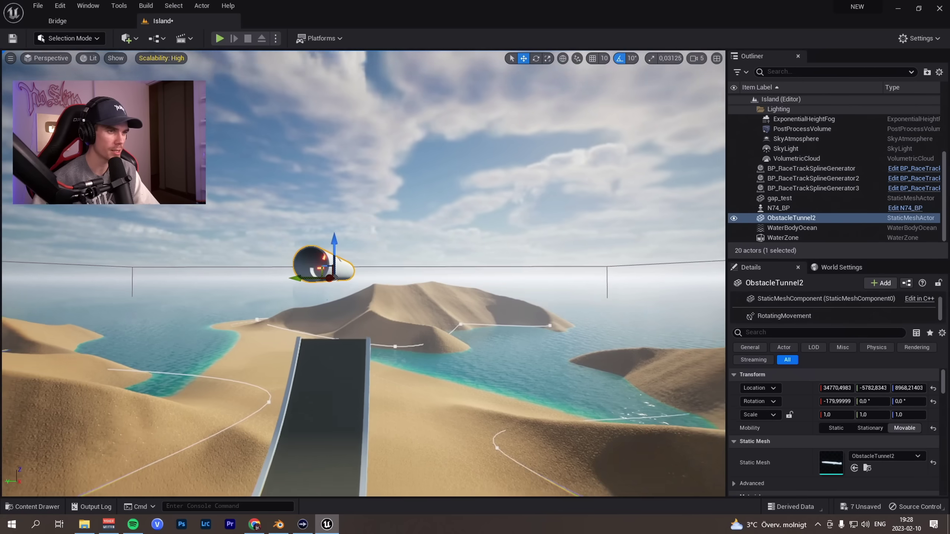
# - Start Play In Editor and drive the car with W up the steep ramp
pyautogui.hotkey('alt', 'p')
pyautogui.press('w')
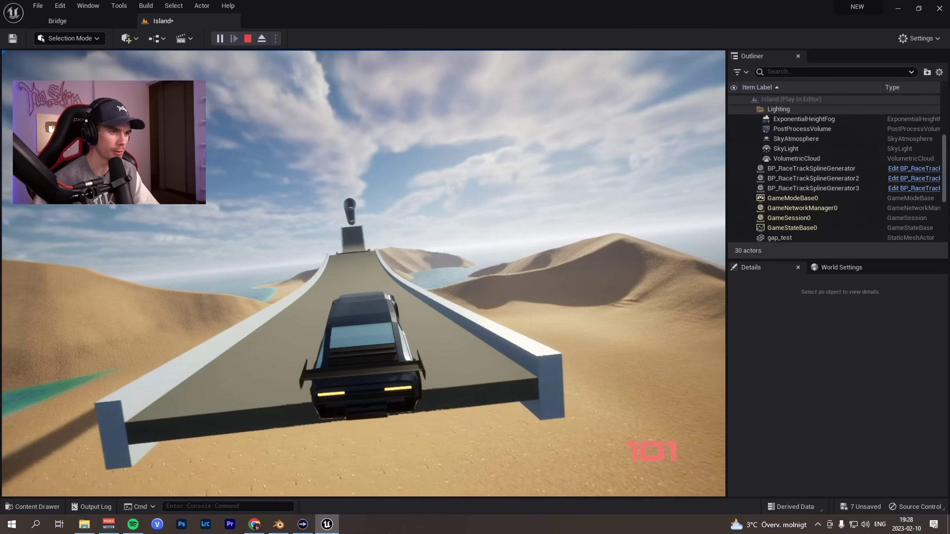
pyautogui.press('w')
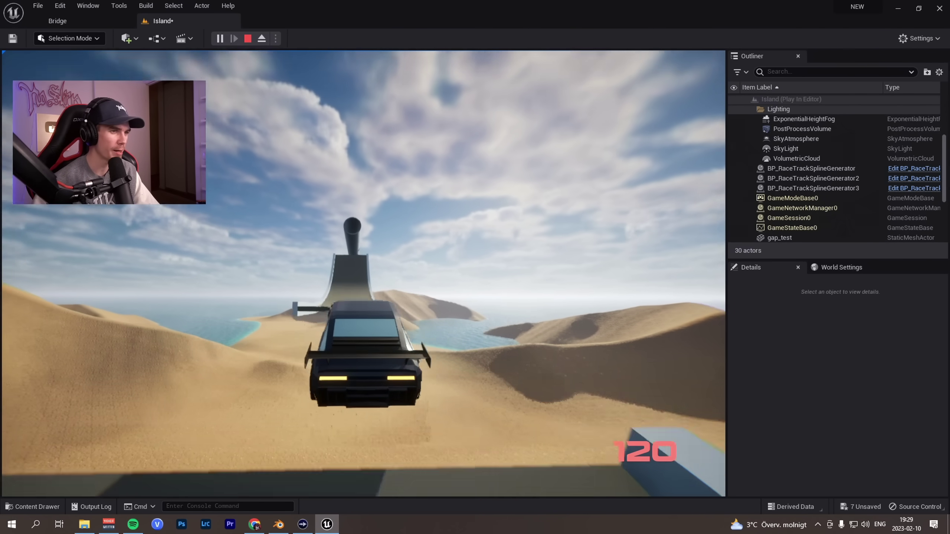
pyautogui.press('w')
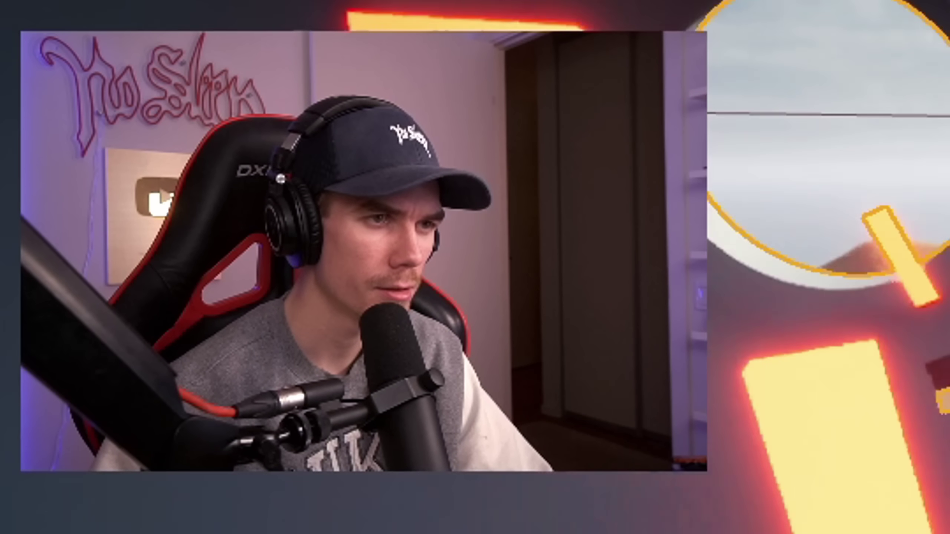
# - Show the tunnel's collision and connect the Constant to the Pipe material's Roughness
pyautogui.click(116, 58)
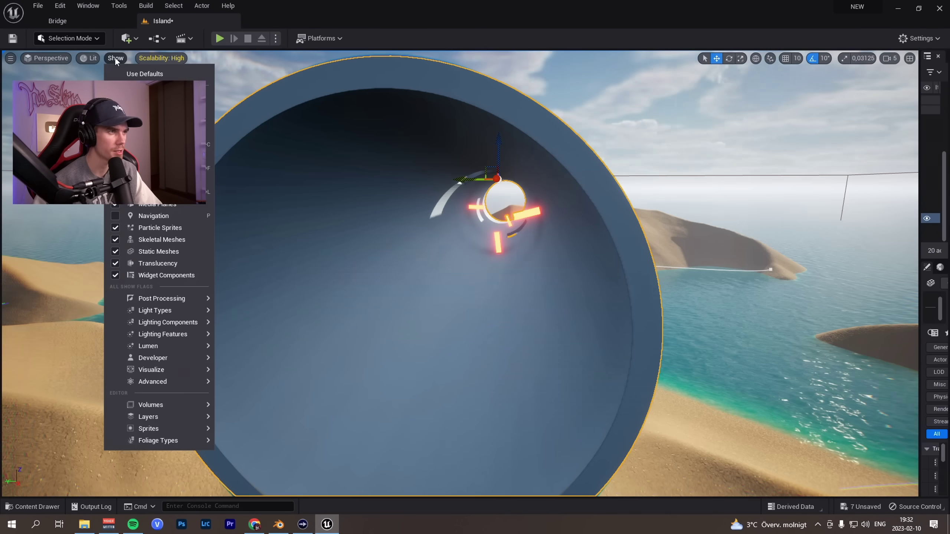
pyautogui.click(157, 144)
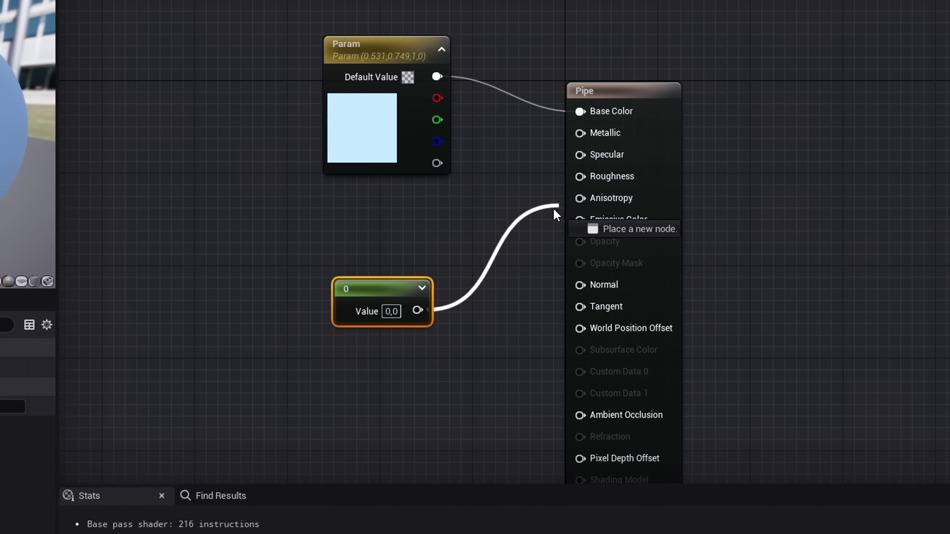
pyautogui.moveTo(556, 213); pyautogui.dragTo(580, 176)
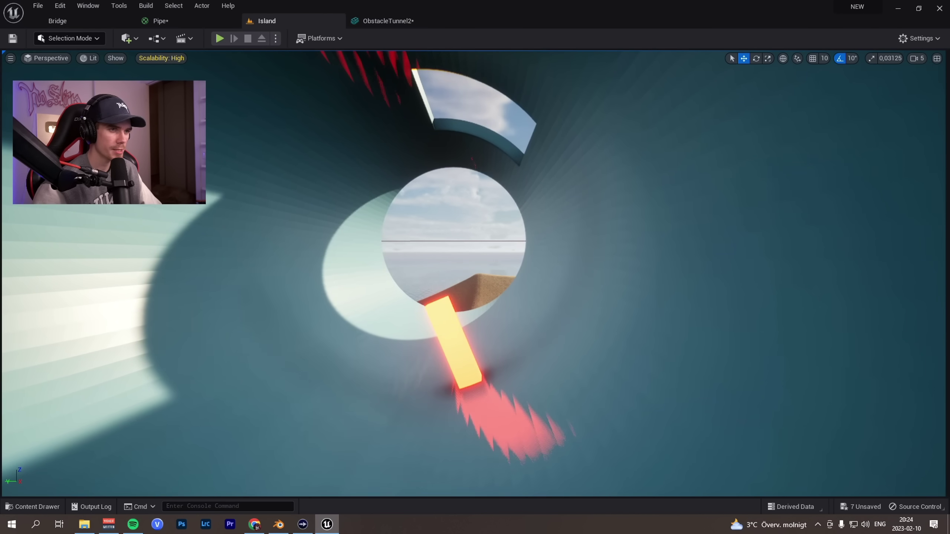
pyautogui.moveTo(489, 197); pyautogui.dragTo(488, 197, button='right')
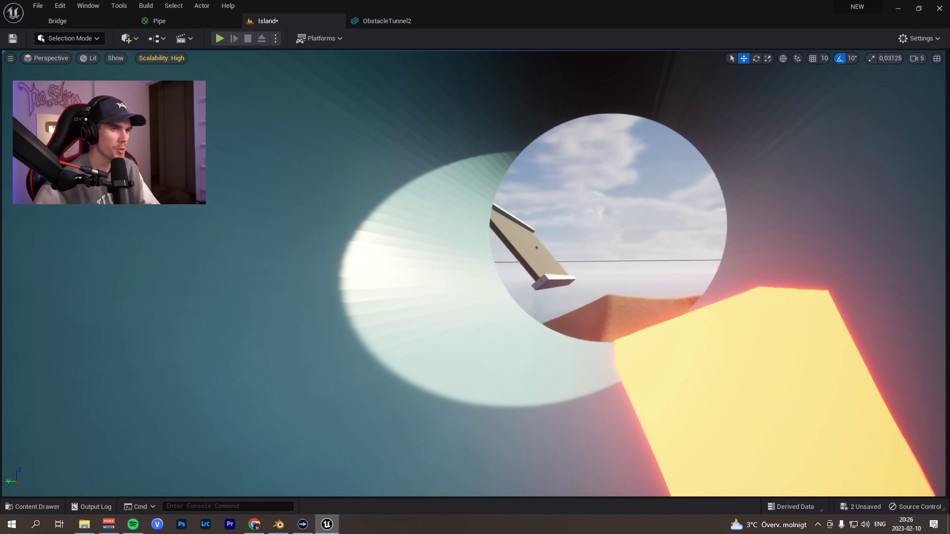
pyautogui.moveTo(401, 319); pyautogui.dragTo(400, 320, button='right')
pyautogui.moveTo(612, 307); pyautogui.dragTo(612, 307, button='right')
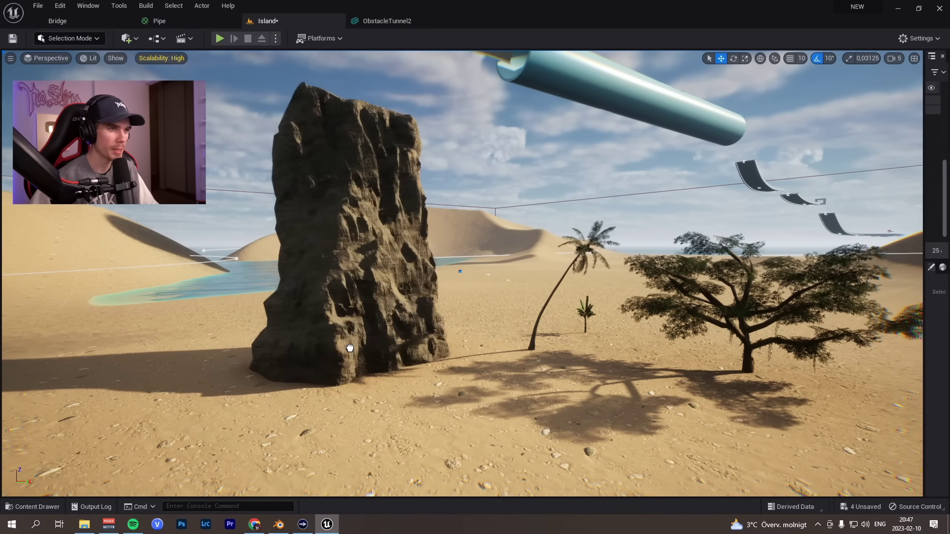
# - Select the sandstone rock among the palm trees
pyautogui.click(349, 348)
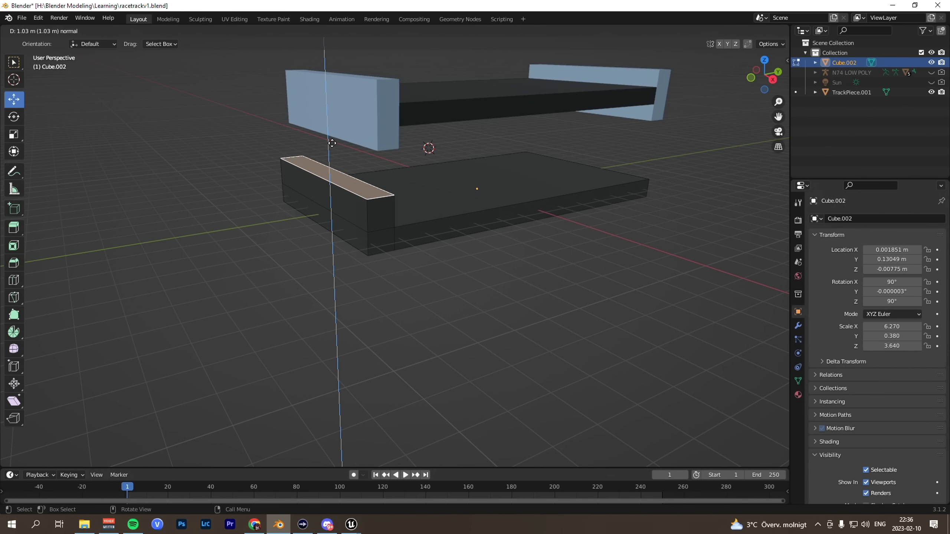
# - Confirm the wall extrusion, return to Object Mode and view the track piece in wireframe
pyautogui.click(332, 142)
pyautogui.press('Tab')
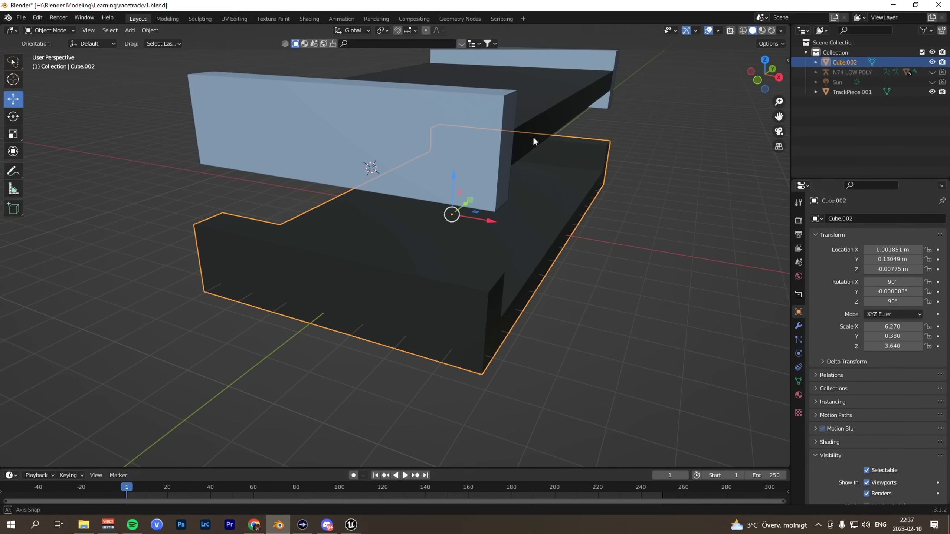
pyautogui.moveTo(532, 137); pyautogui.dragTo(659, 81, button='middle')
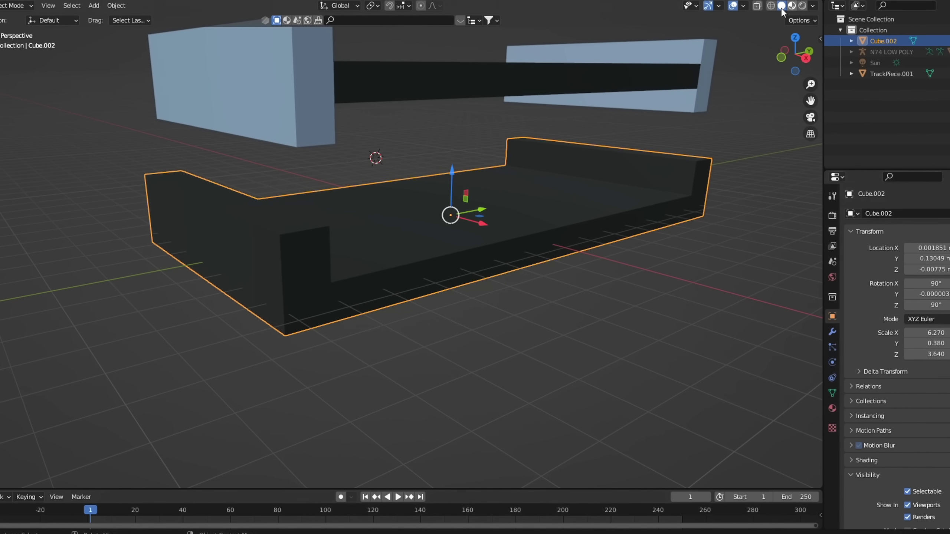
pyautogui.click(763, 12)
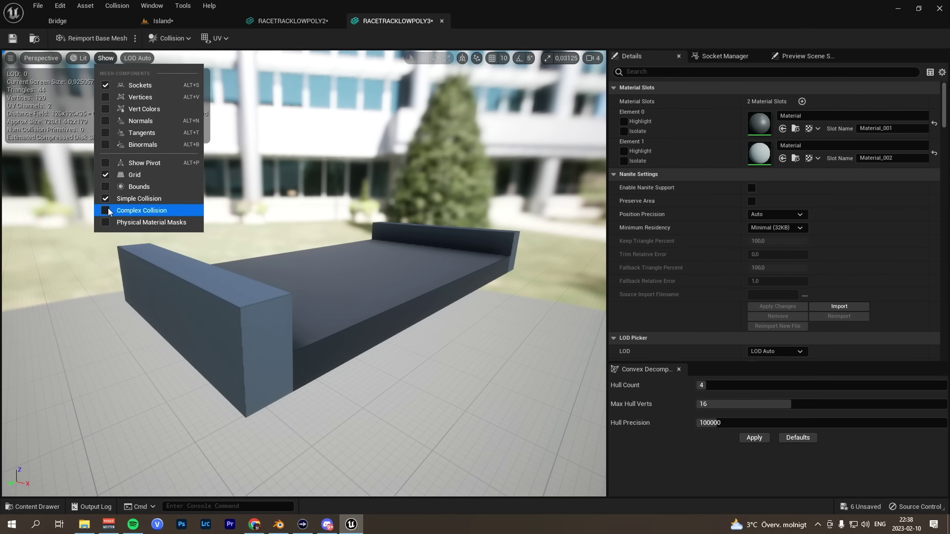
# - In Unreal, show complex collision and set the track's End Mesh to RACETRACKLOWPOLY3
pyautogui.click(106, 210)
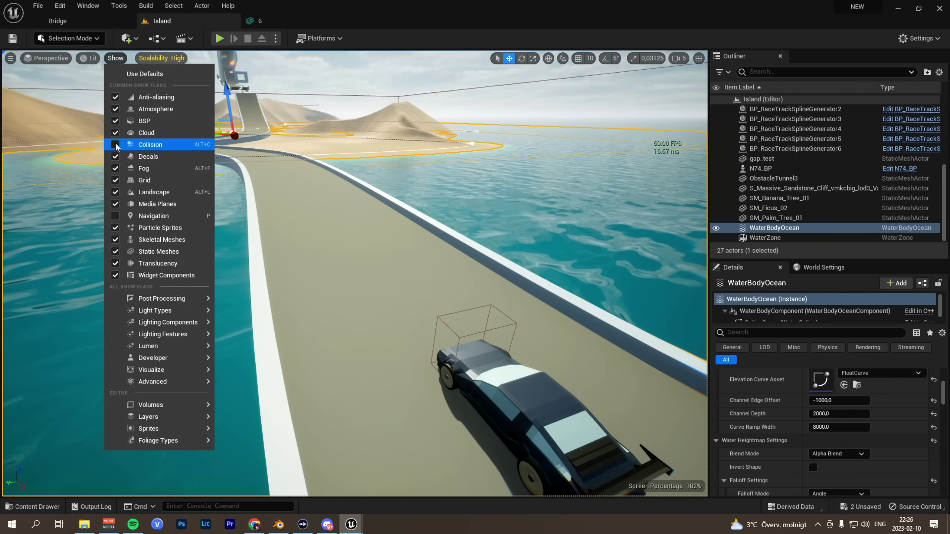
pyautogui.click(116, 145)
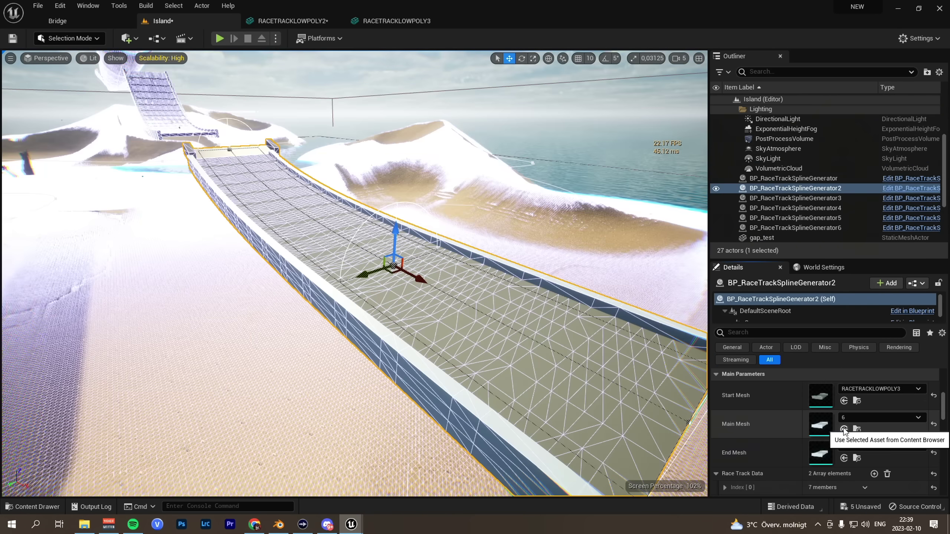
pyautogui.click(844, 457)
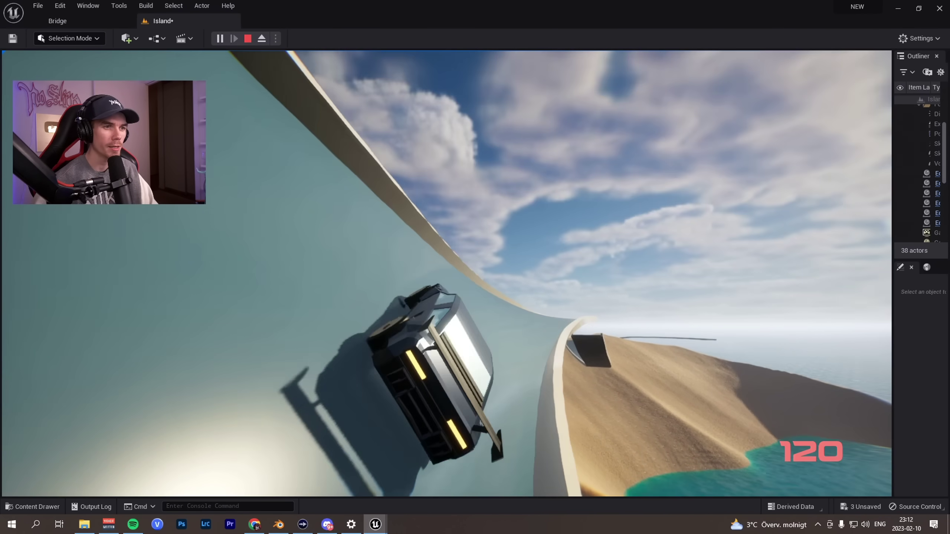
# - Drive the car from the jump landing along the sand ridge, then turn left up the ramp
pyautogui.press('w')
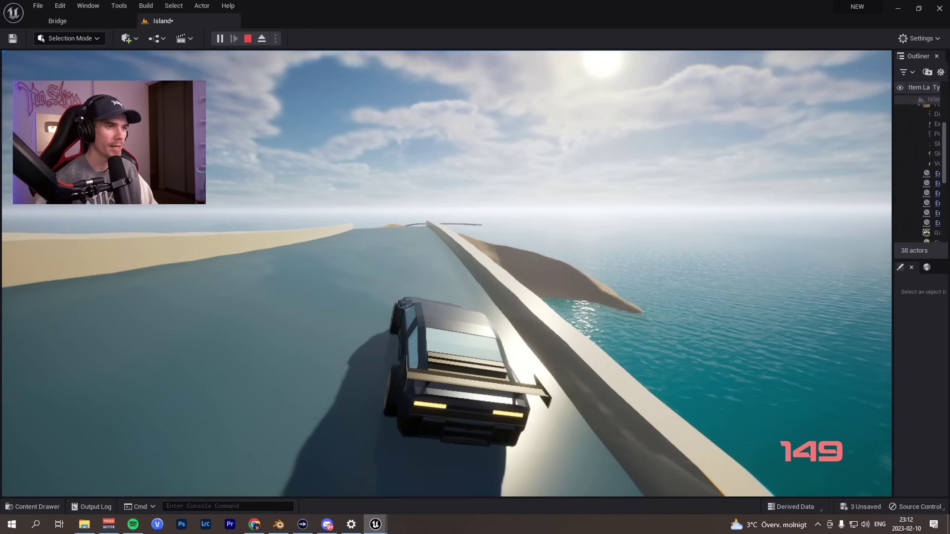
pyautogui.press('w')
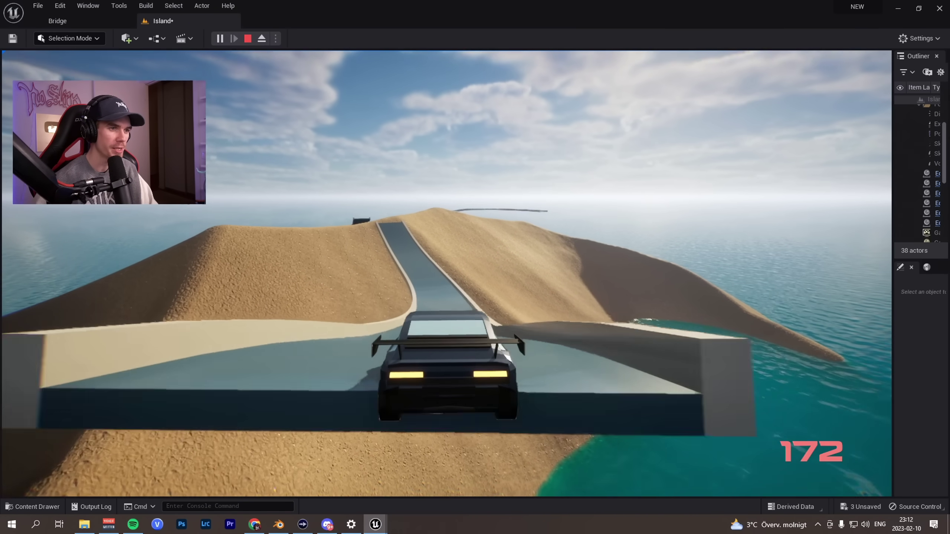
pyautogui.press('w')
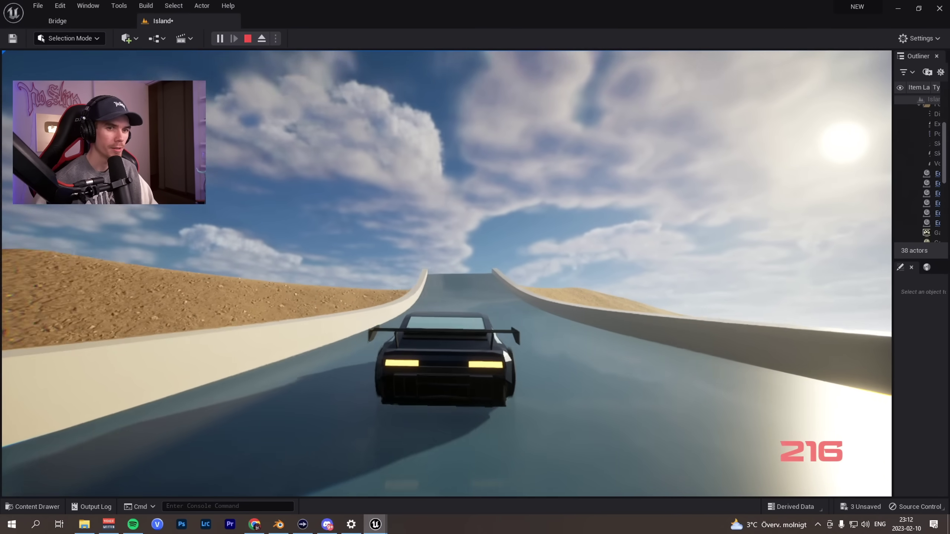
pyautogui.press('w')
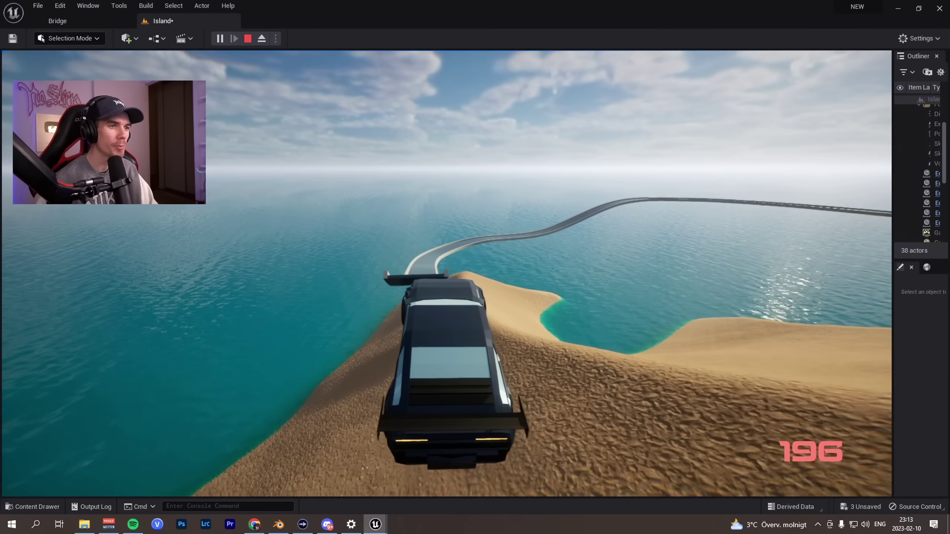
pyautogui.press('w')
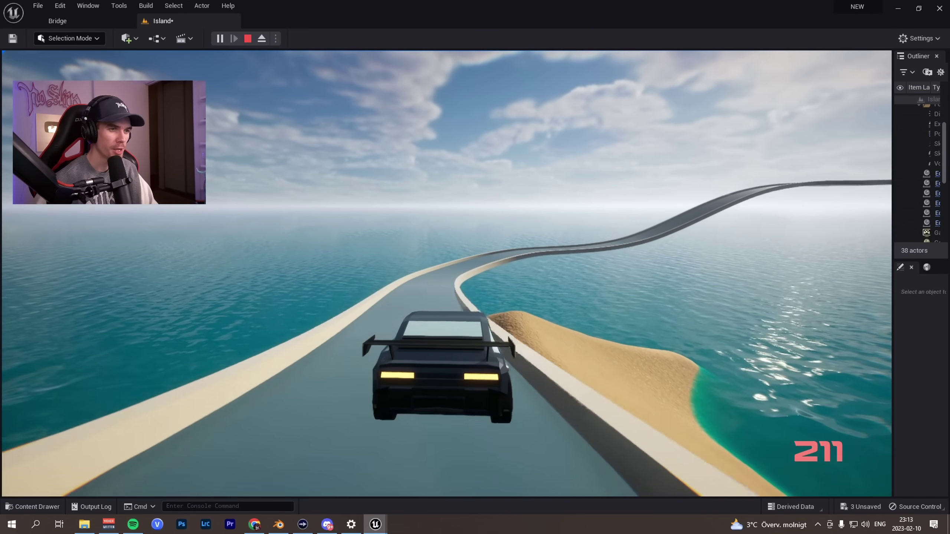
pyautogui.press('d')
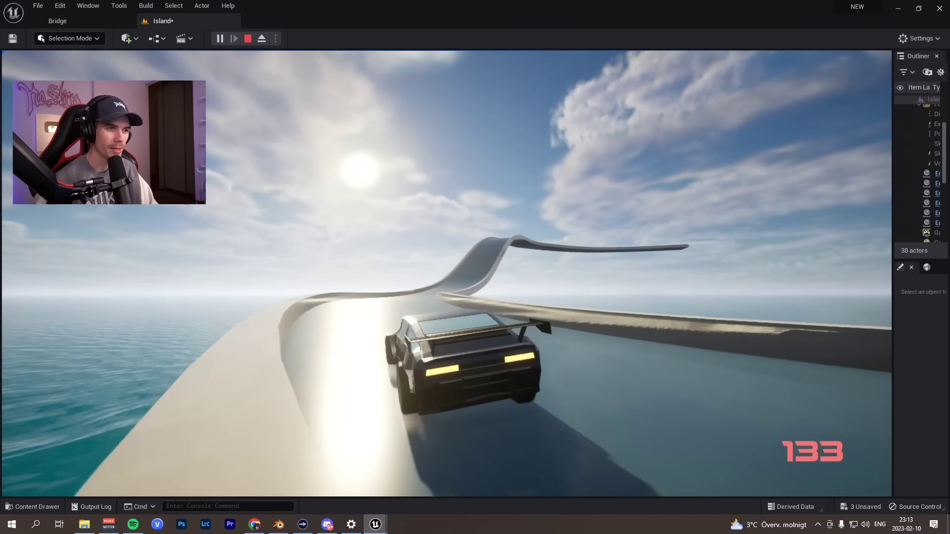
pyautogui.press('a')
pyautogui.press('w')
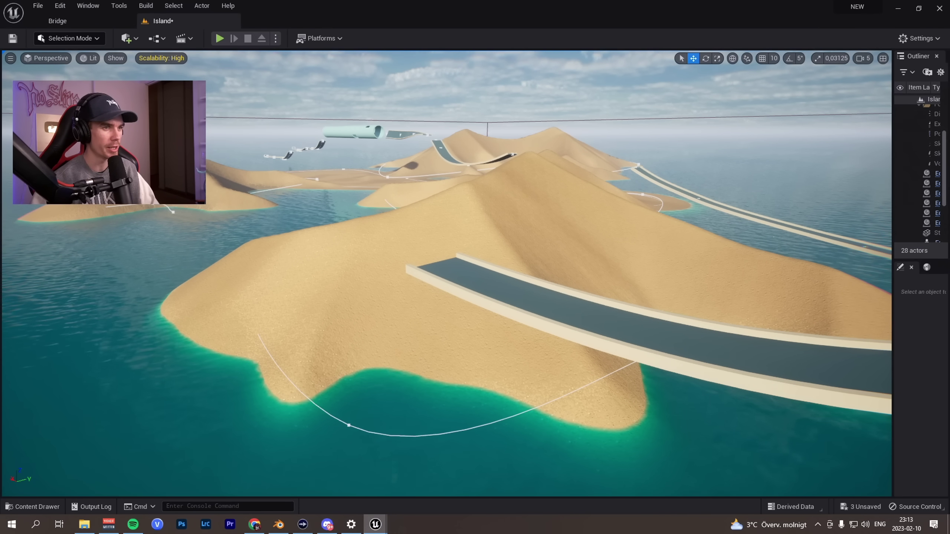
# - Fly the viewport over the large dune and down the ramp track toward the ocean
pyautogui.moveTo(402, 258); pyautogui.dragTo(402, 259, button='right')
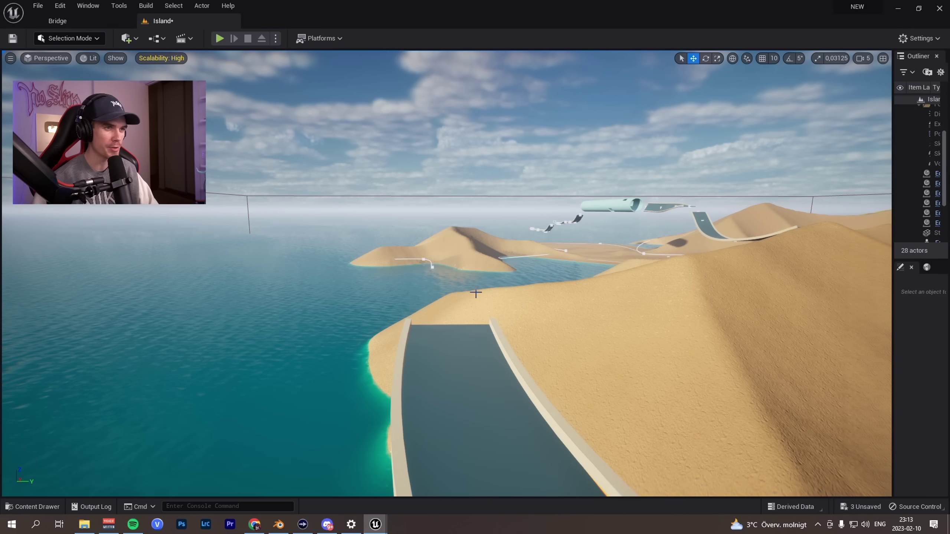
pyautogui.moveTo(585, 325); pyautogui.dragTo(561, 145, button='right')
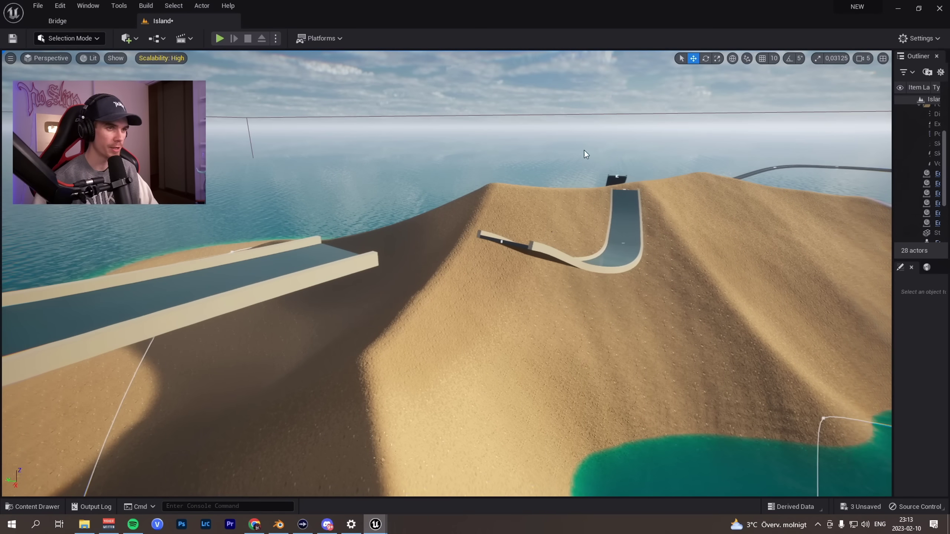
pyautogui.moveTo(591, 276); pyautogui.dragTo(522, 262, button='right')
pyautogui.moveTo(410, 312)
pyautogui.mouseDown(button='right')
pyautogui.moveTo(409, 337)
pyautogui.moveTo(374, 294)
pyautogui.moveTo(409, 313)
pyautogui.mouseUp(button='right')
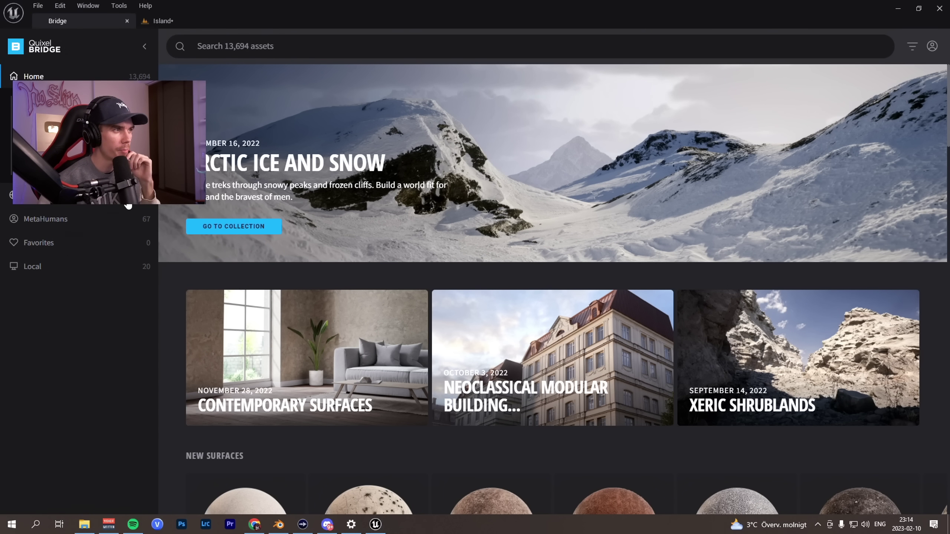
# - Browse Bridge's 3D Assets category, scrolling through its rocks, barriers and food items
pyautogui.click(39, 99)
pyautogui.scroll(-5, 376, 254)
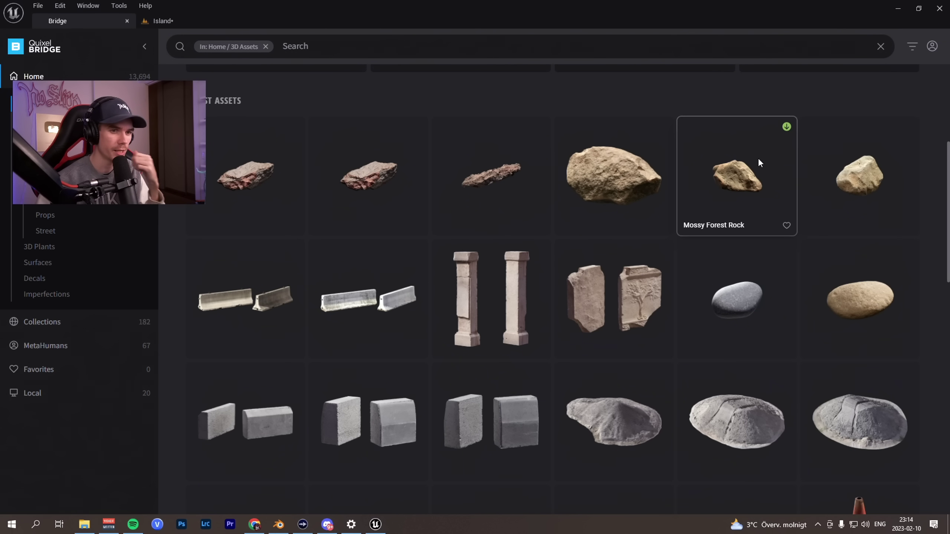
pyautogui.scroll(-10, 757, 158)
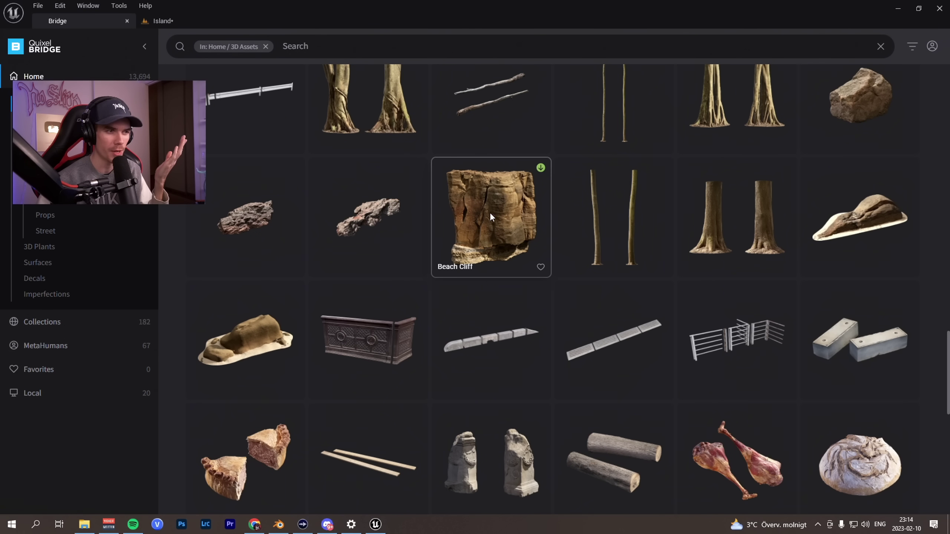
pyautogui.scroll(-8, 448, 285)
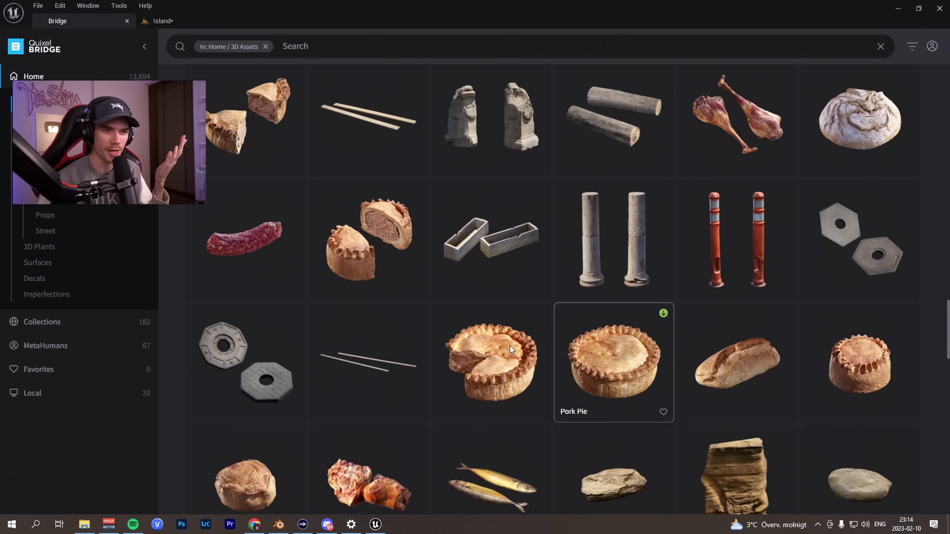
pyautogui.scroll(-3, 392, 346)
pyautogui.scroll(4, 261, 322)
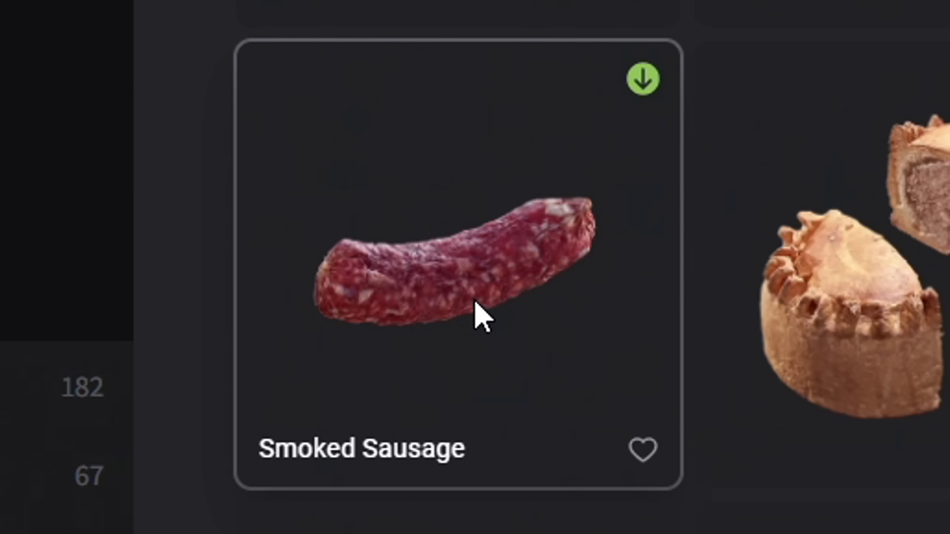